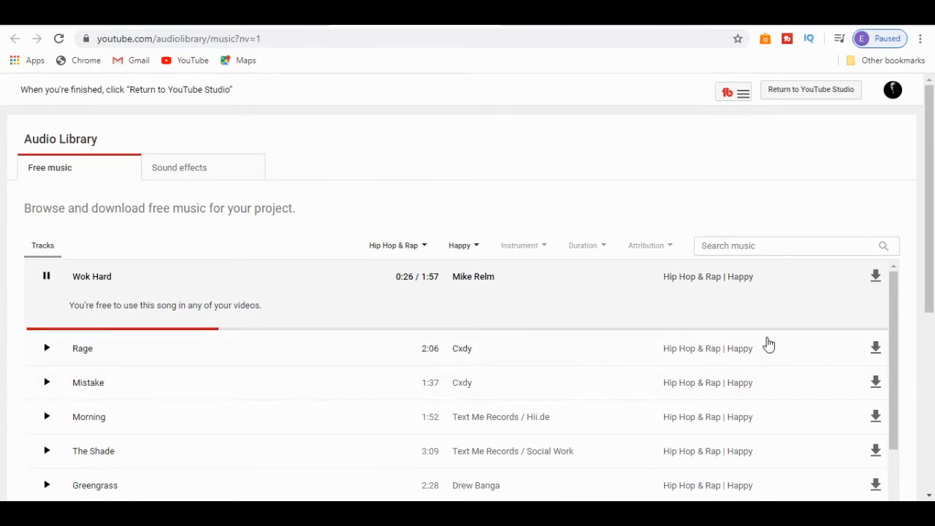
# Step: Download the track Wok Hard from the free music list
pyautogui.click(876, 277)
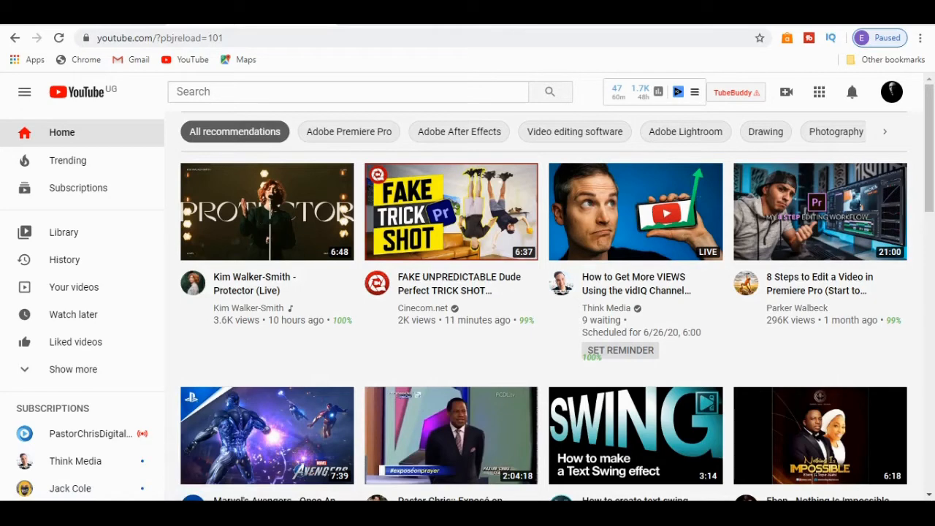
# Step: Go to YouTube Studio from the account options and open the channel's Audio Library
pyautogui.click(891, 91)
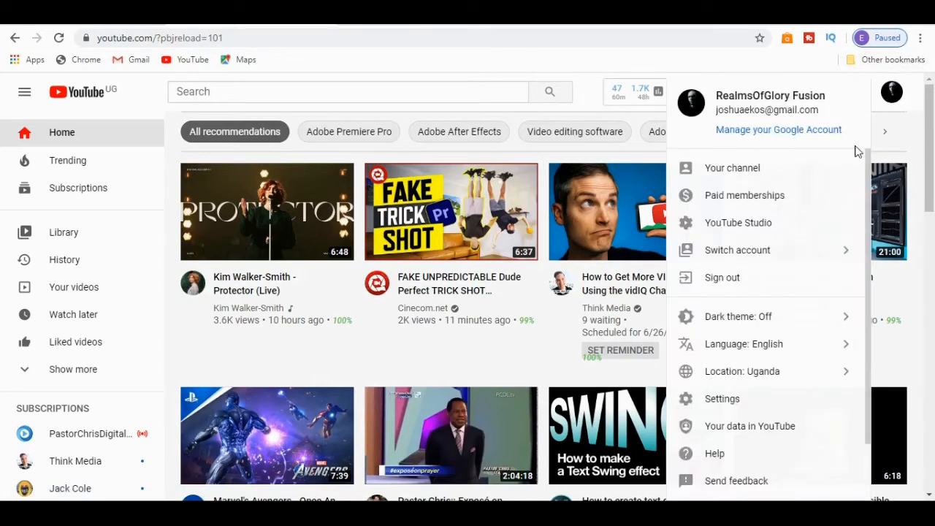
pyautogui.click(727, 230)
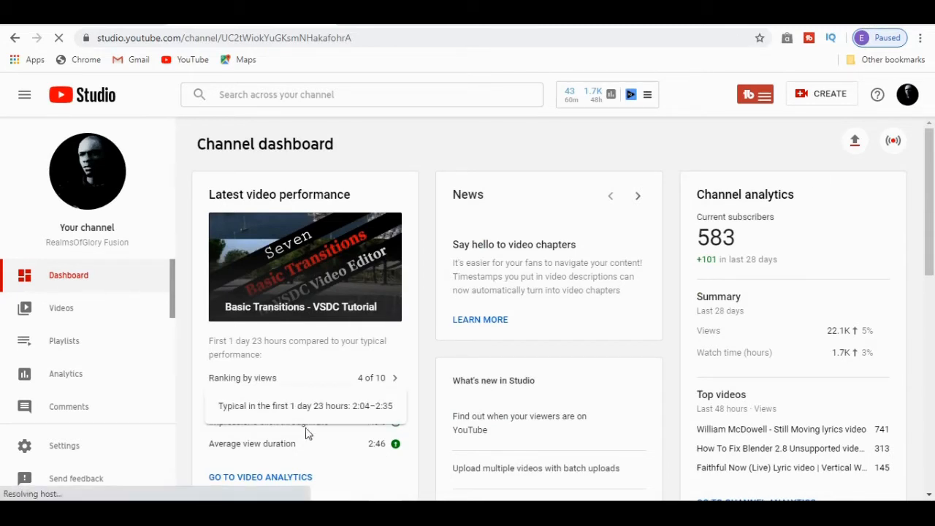
pyautogui.moveTo(172, 312); pyautogui.dragTo(167, 366)
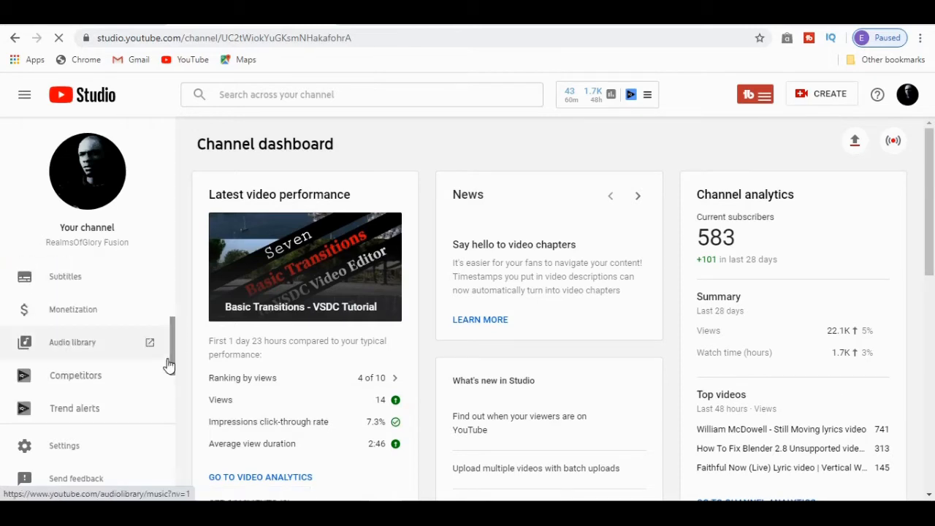
pyautogui.click(71, 350)
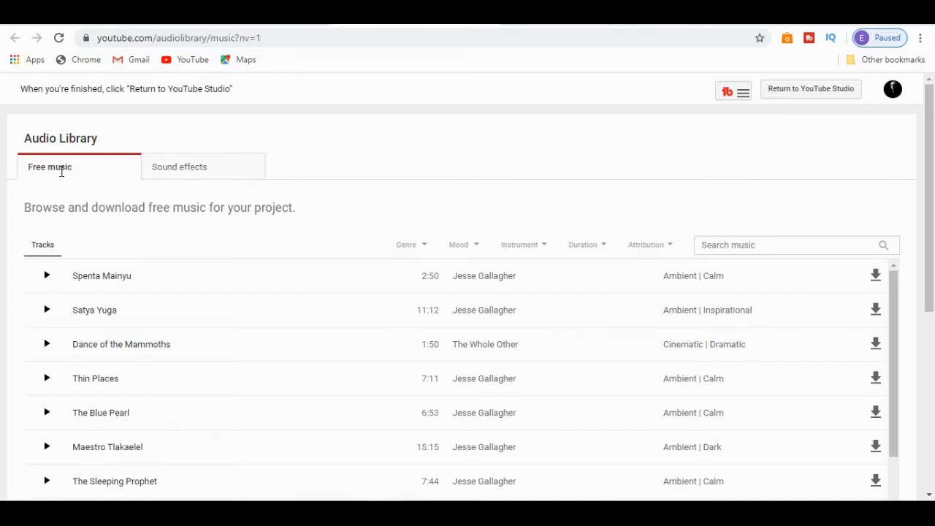
# Step: Examine the genre, mood and instrument choices available for filtering the free music
pyautogui.click(407, 245)
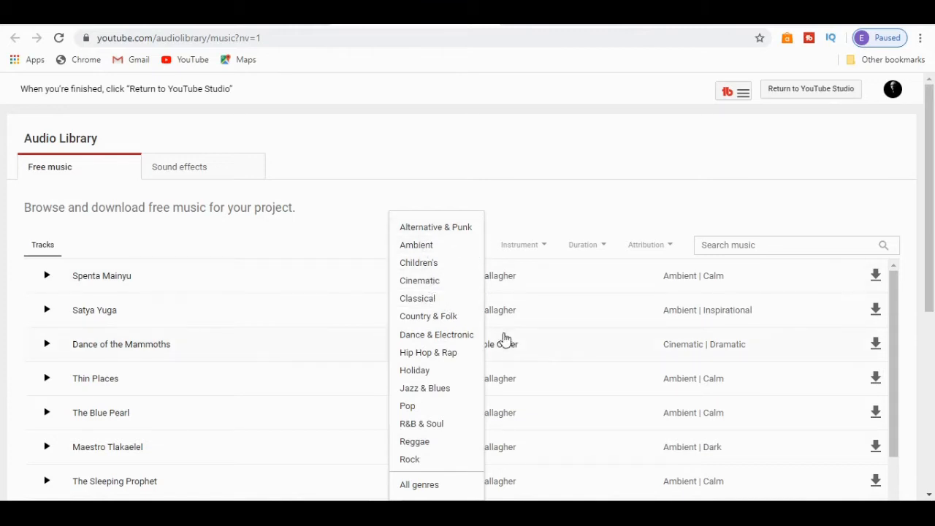
pyautogui.click(473, 205)
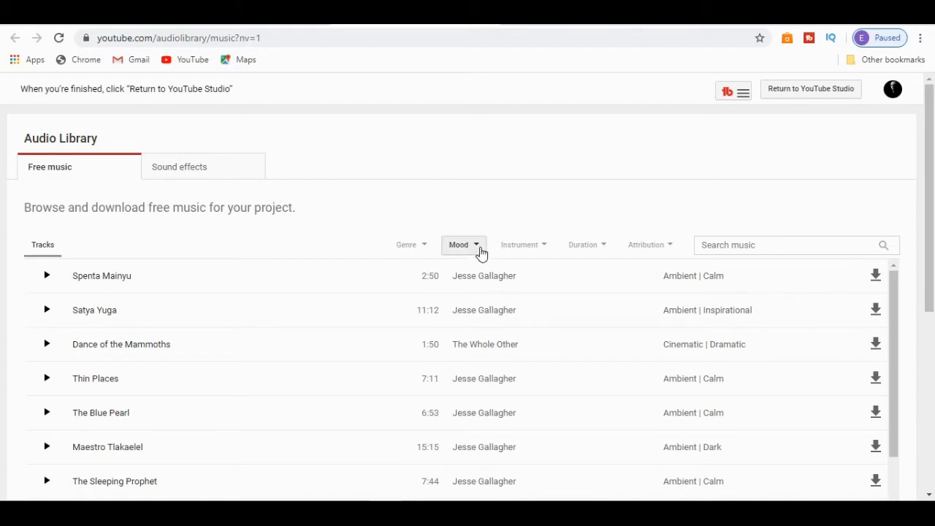
pyautogui.click(480, 252)
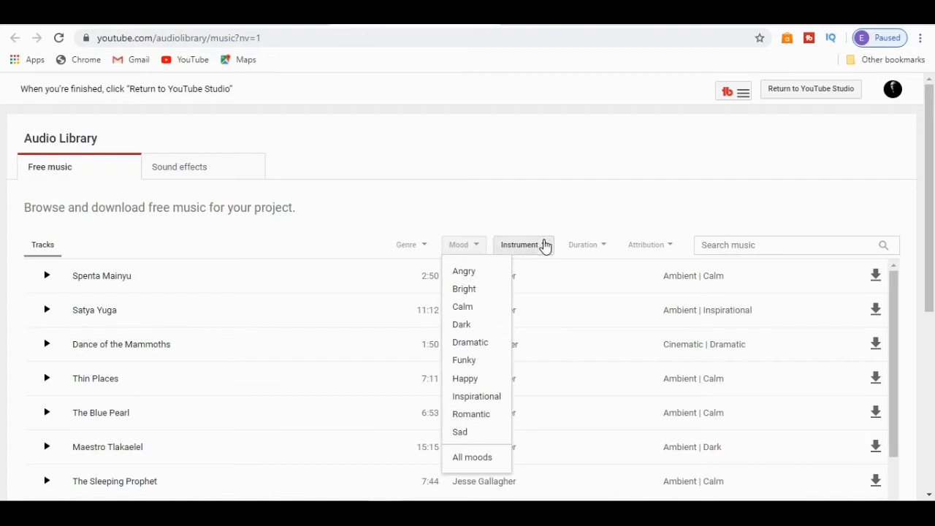
pyautogui.click(544, 245)
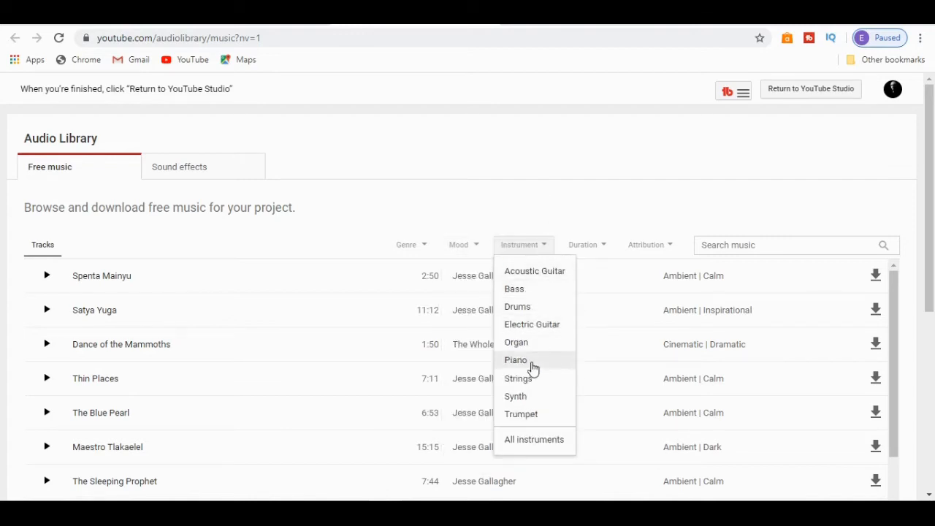
pyautogui.click(593, 207)
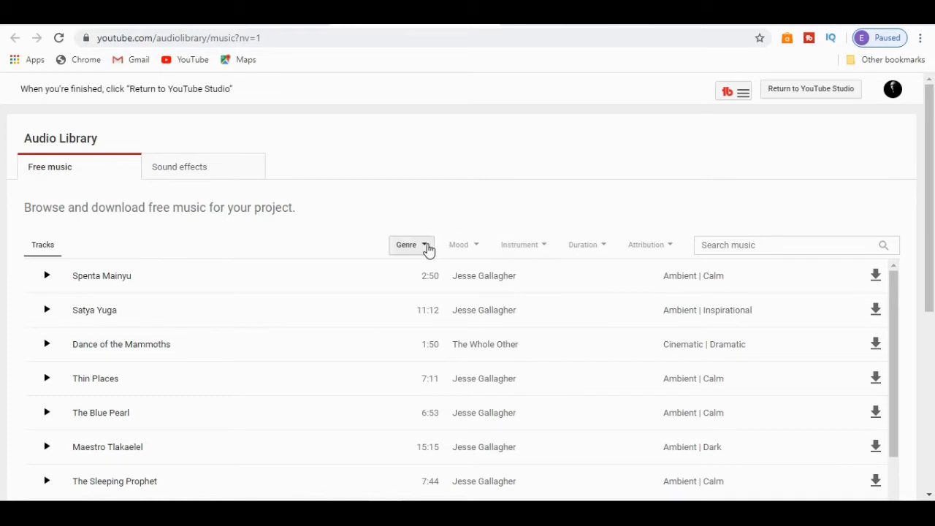
# Step: Filter the free music by the genre Hip Hop & Rap and the mood Happy
pyautogui.click(426, 247)
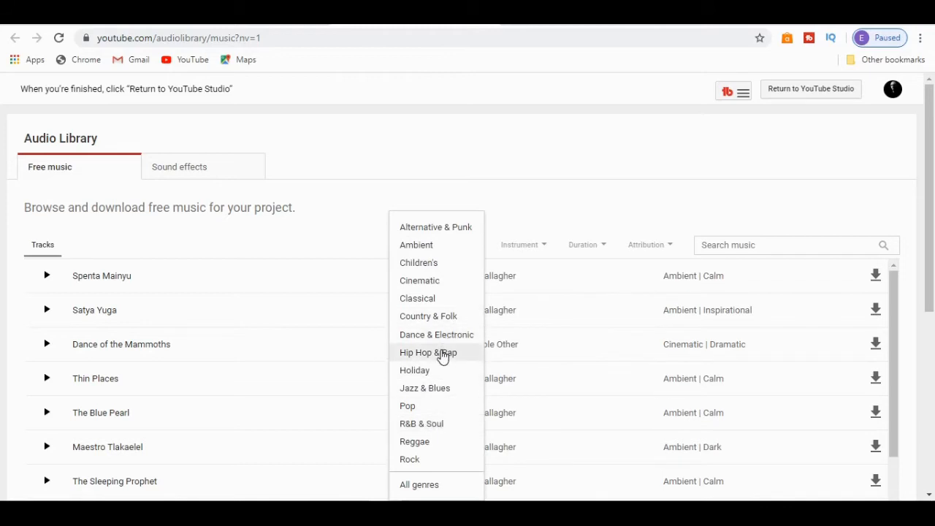
pyautogui.click(443, 354)
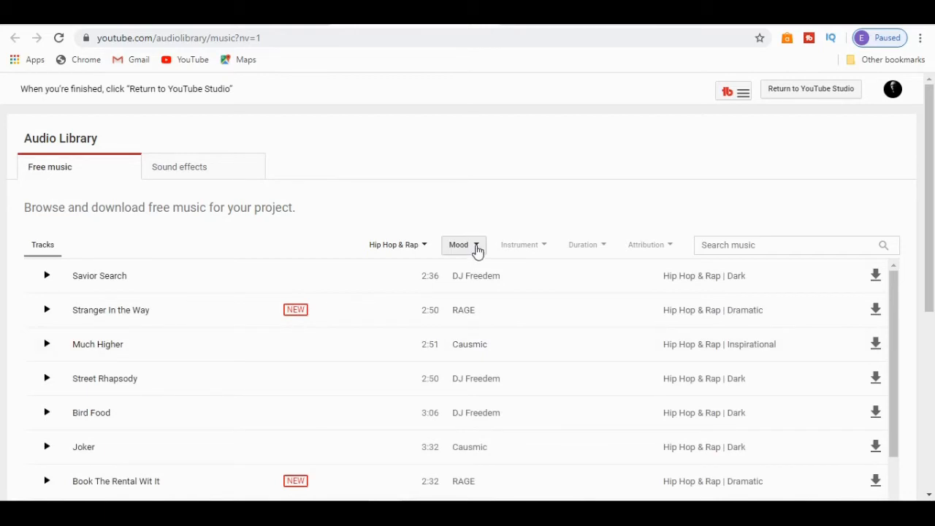
pyautogui.click(477, 251)
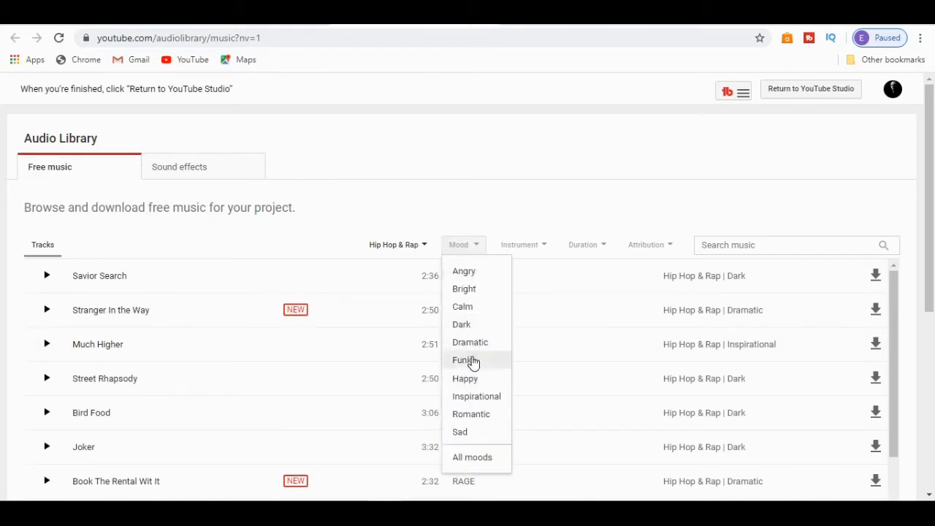
pyautogui.click(469, 380)
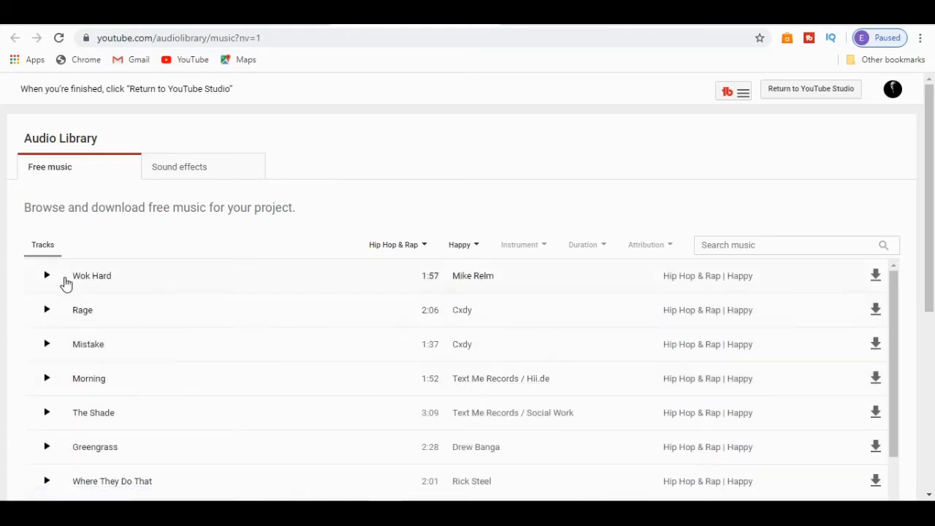
# Step: Preview the track Wok Hard and download it from the Audio Library
pyautogui.click(47, 277)
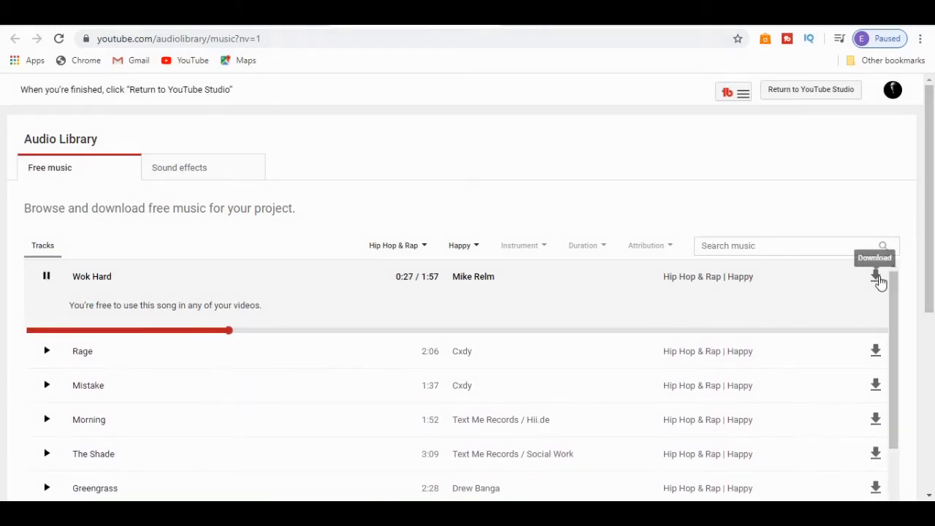
pyautogui.click(876, 278)
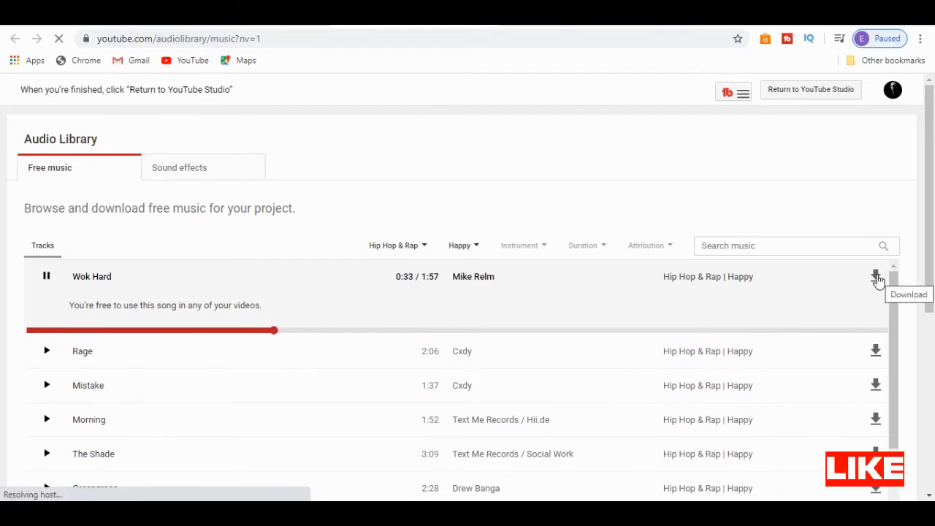
pyautogui.click(877, 277)
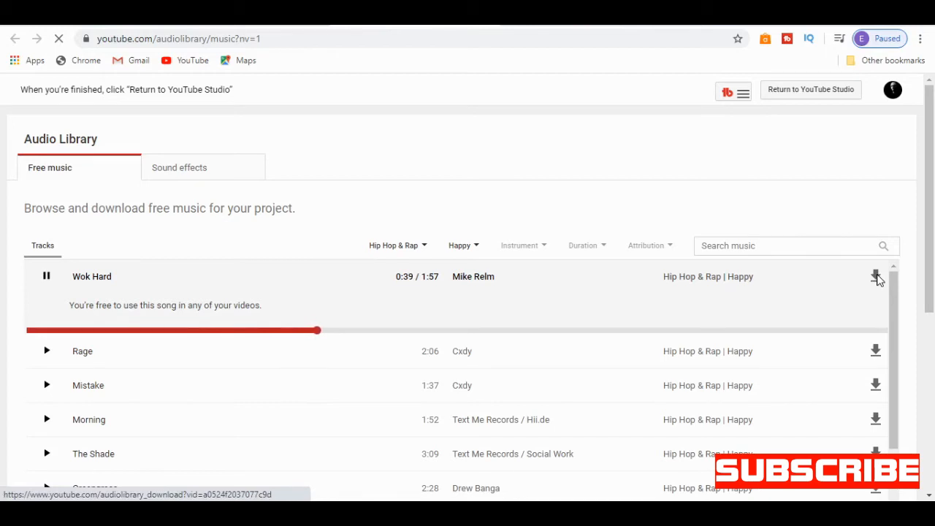
pyautogui.click(876, 277)
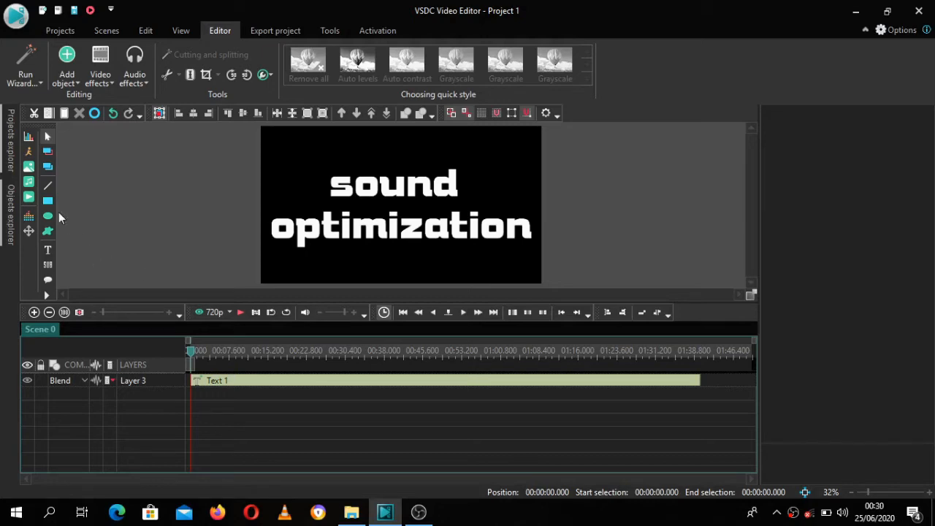
# Step: In VSDC Video Editor, add the audio file bobyr from the short vids folder on a new layer at the cursor position
pyautogui.click(28, 181)
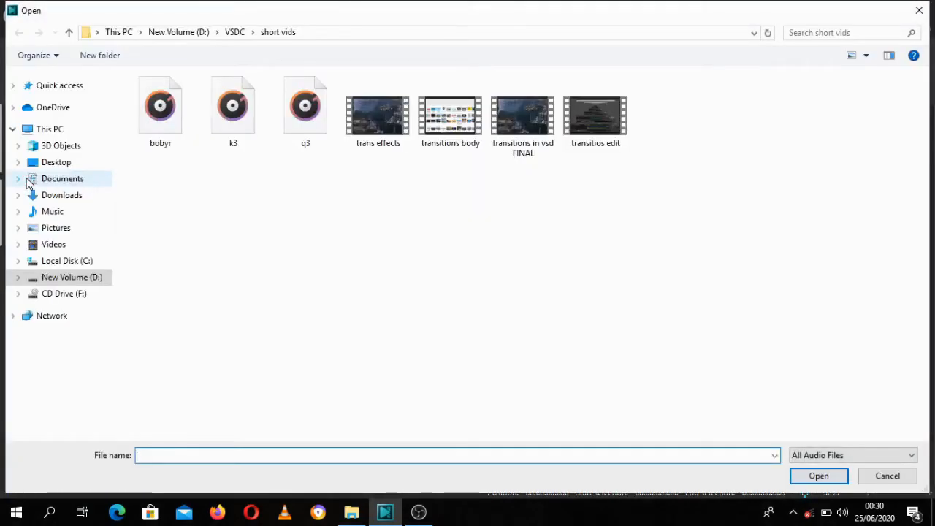
pyautogui.click(158, 121)
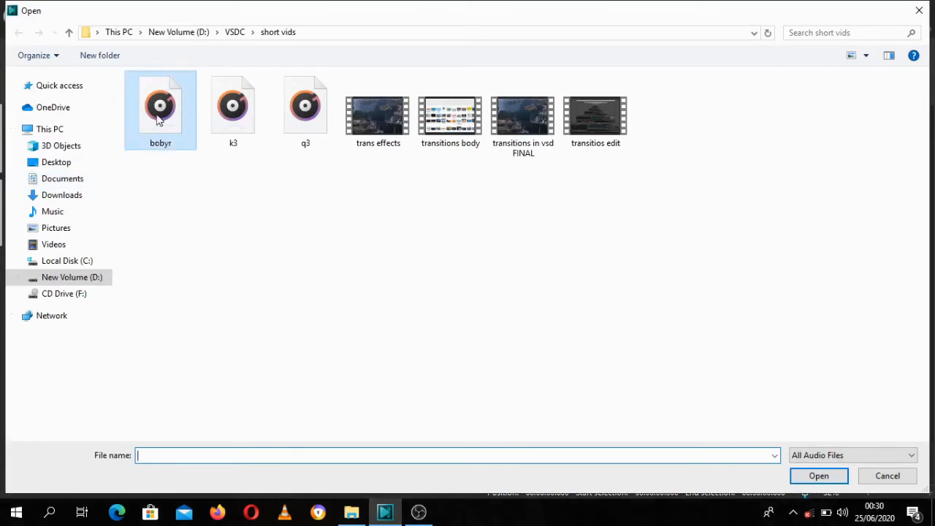
pyautogui.doubleClick(159, 120)
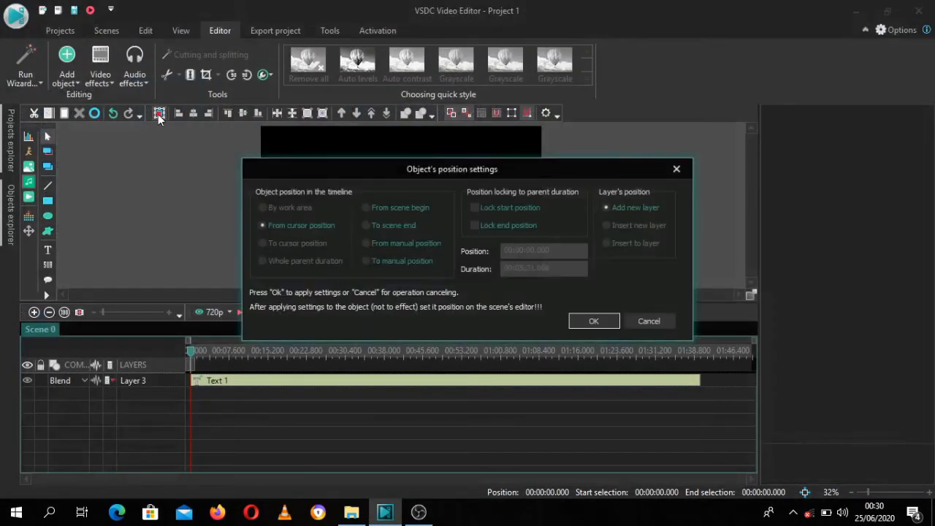
pyautogui.click(595, 322)
# Step: Play the bobyr audio from the start of the timeline, then deselect the clip
pyautogui.click(191, 350)
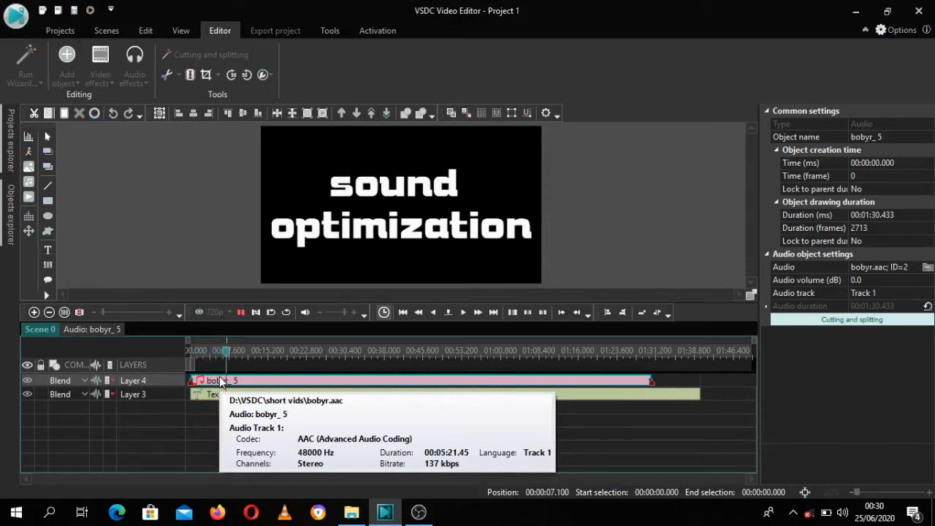
pyautogui.press('space')
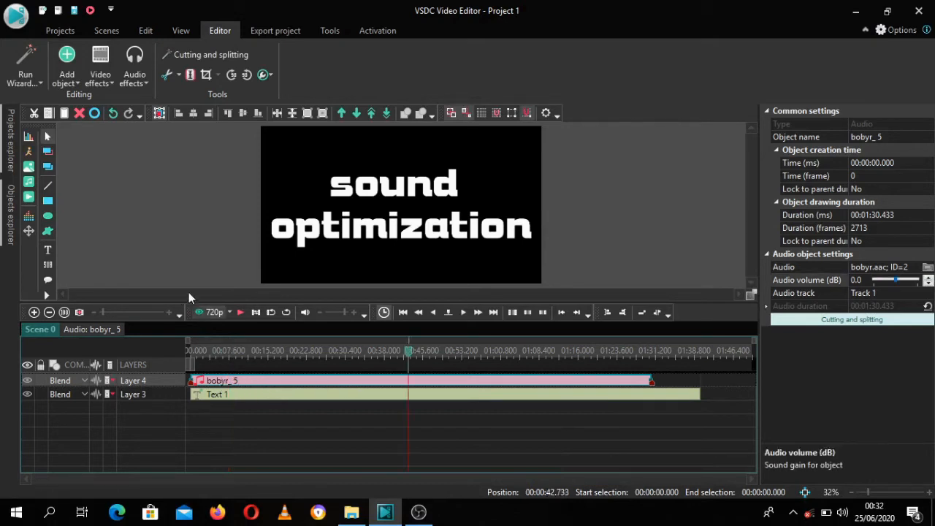
pyautogui.click(182, 259)
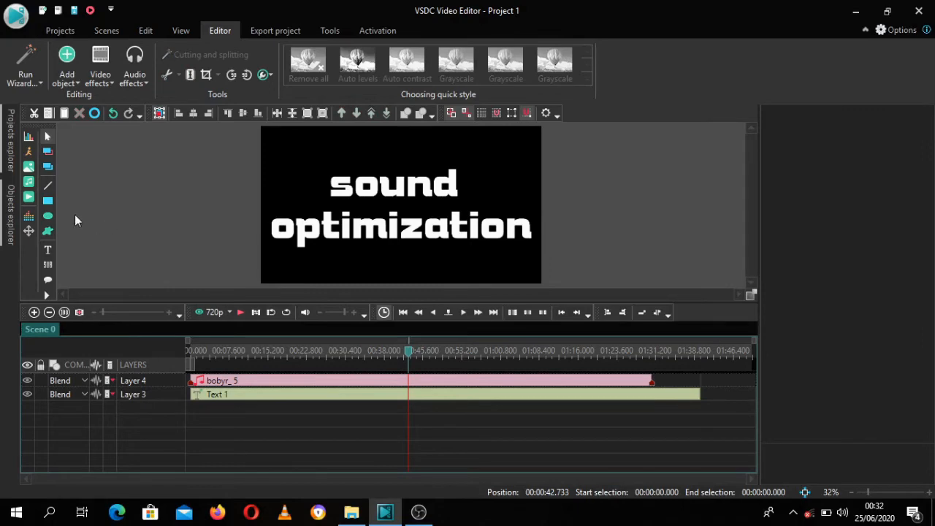
# Step: Add the audio file Digital_Memories from the FREE MUSIC folder on drive D as a new layer at the cursor position
pyautogui.click(29, 184)
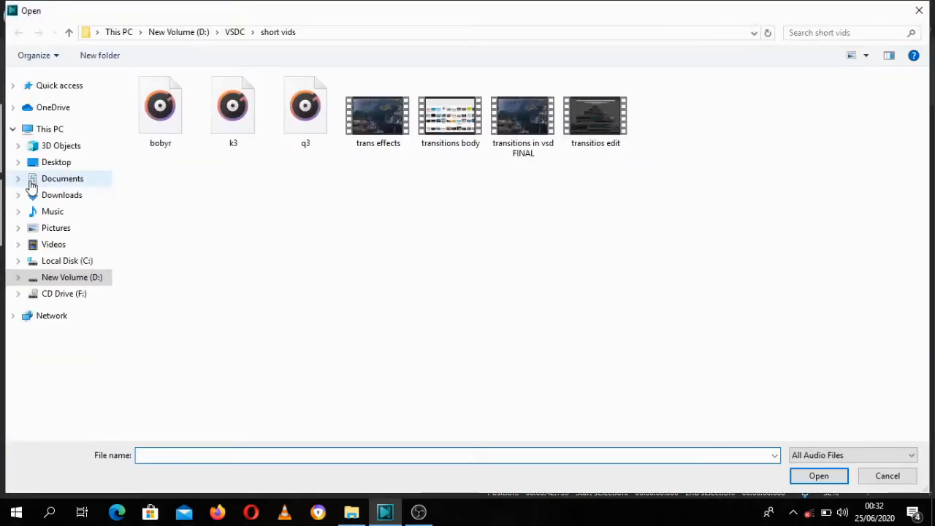
pyautogui.click(181, 34)
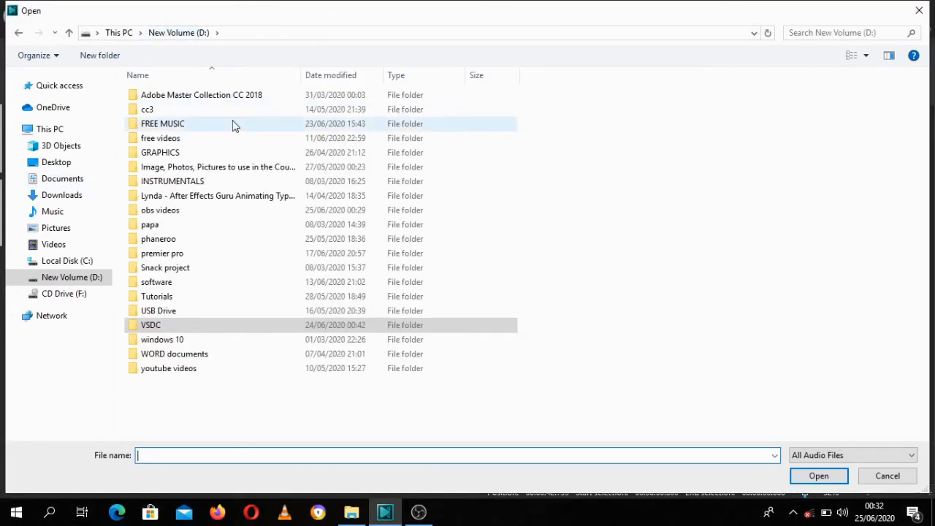
pyautogui.doubleClick(177, 128)
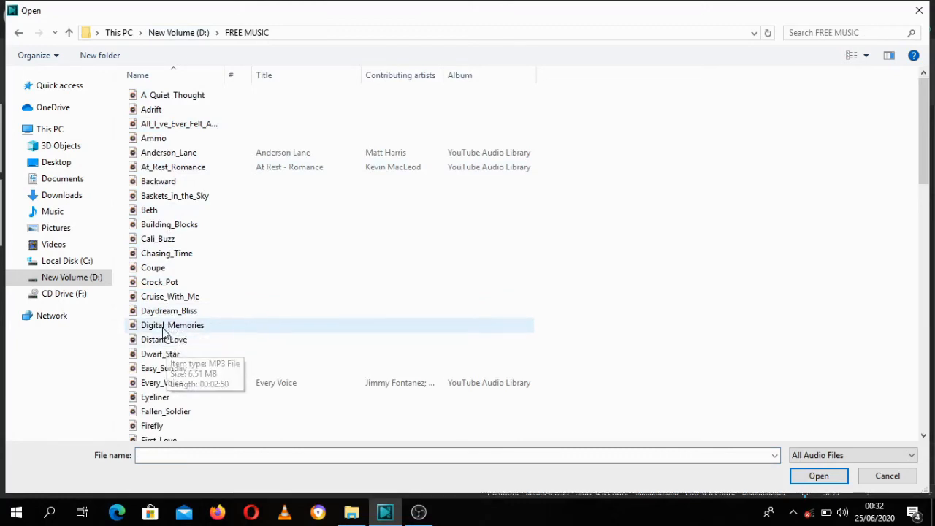
pyautogui.doubleClick(162, 326)
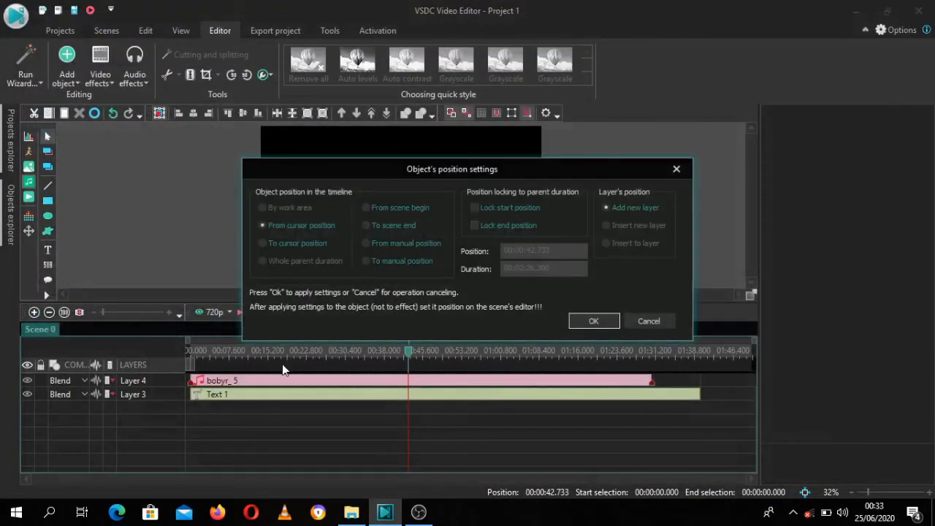
pyautogui.click(592, 321)
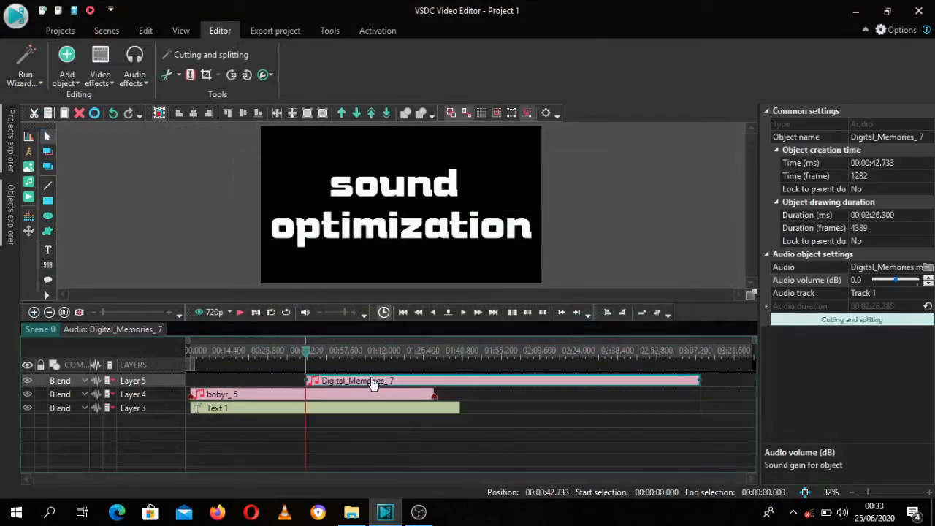
# Step: Move the Digital_Memories clip to the start of the timeline and play both audio tracks from the beginning
pyautogui.moveTo(373, 385); pyautogui.dragTo(191, 383)
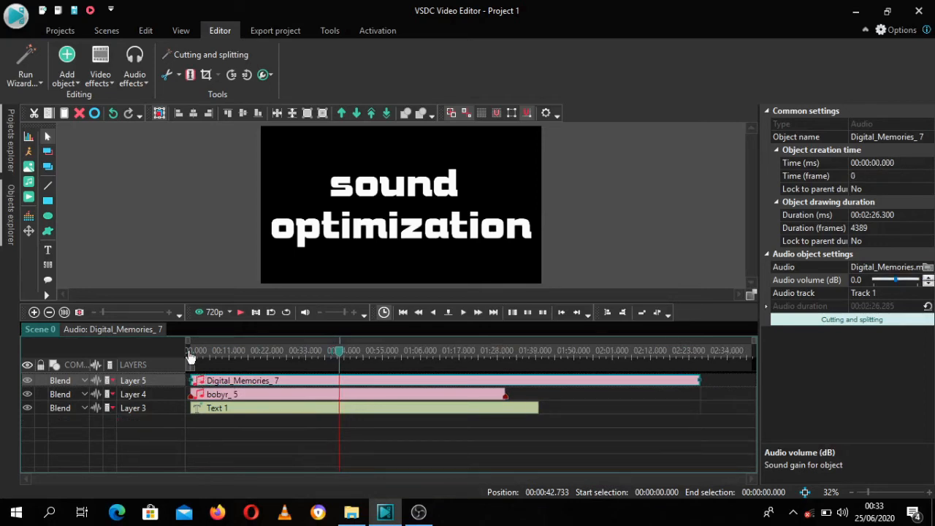
pyautogui.click(190, 356)
pyautogui.press('space')
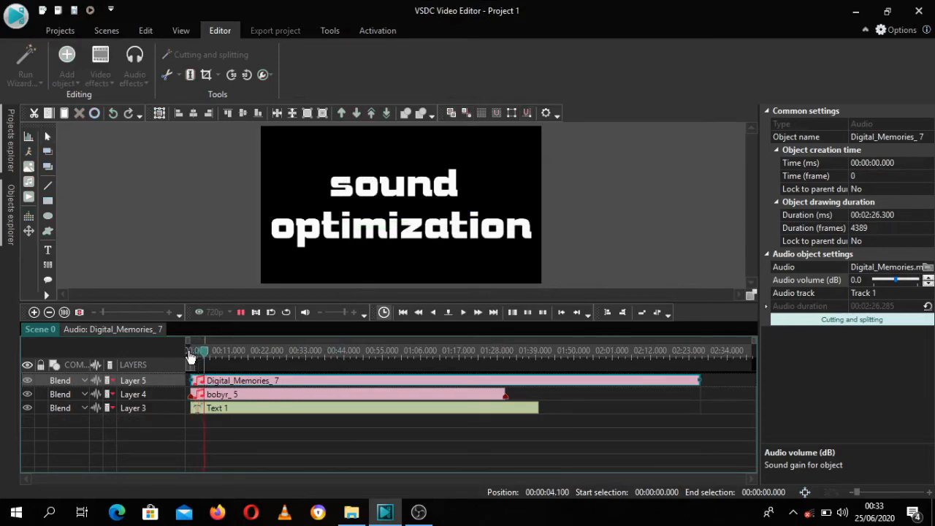
pyautogui.press('space')
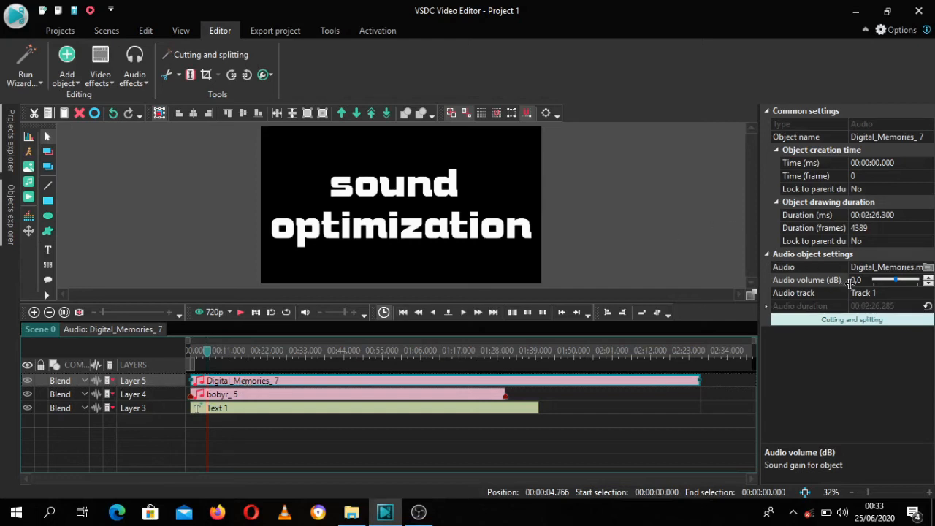
# Step: Lower the Digital_Memories audio volume to -10.0 dB and listen to the mix
pyautogui.click(929, 284)
pyautogui.click(930, 284)
pyautogui.click(929, 284)
pyautogui.click(930, 284)
pyautogui.click(930, 284)
pyautogui.click(930, 284)
pyautogui.press('space')
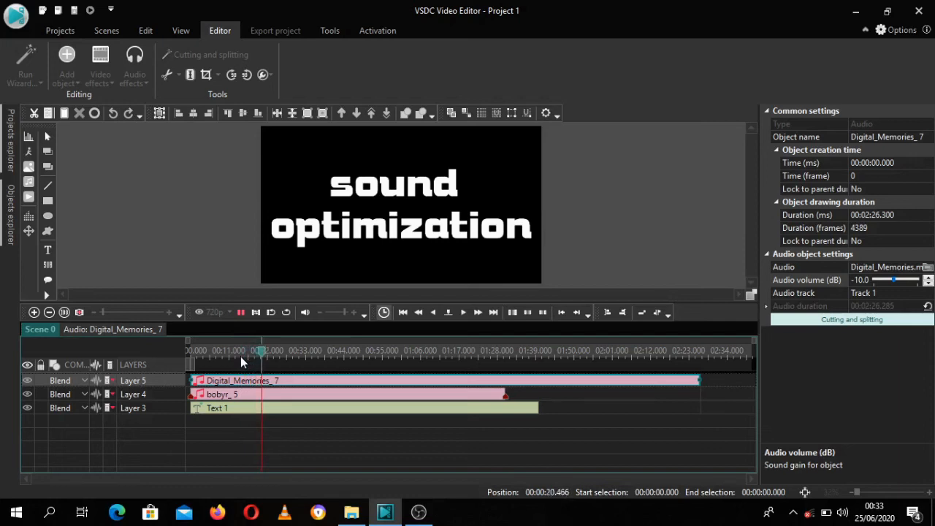
pyautogui.press('space')
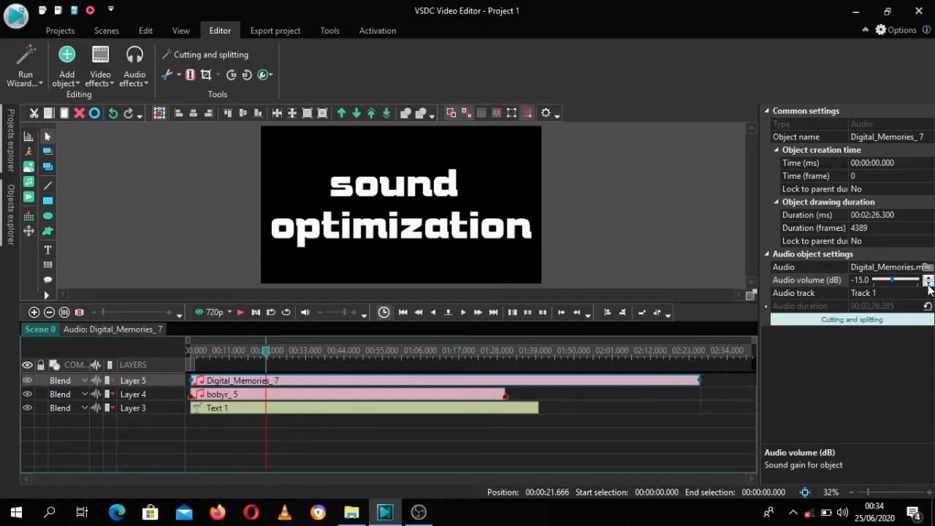
# Step: Reduce the Digital_Memories audio volume further to -20.0 dB, playing the mix at -15.0 dB and again at -20.0 dB
pyautogui.press('space')
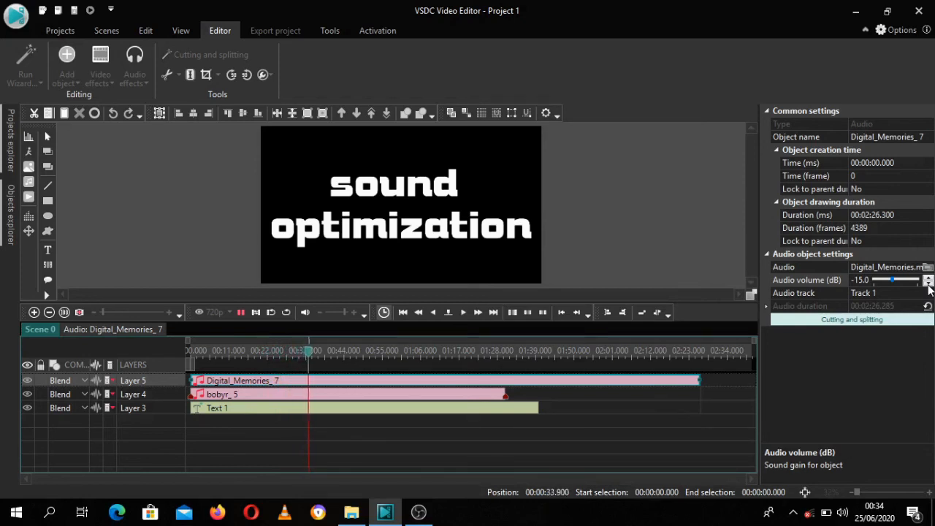
pyautogui.press('space')
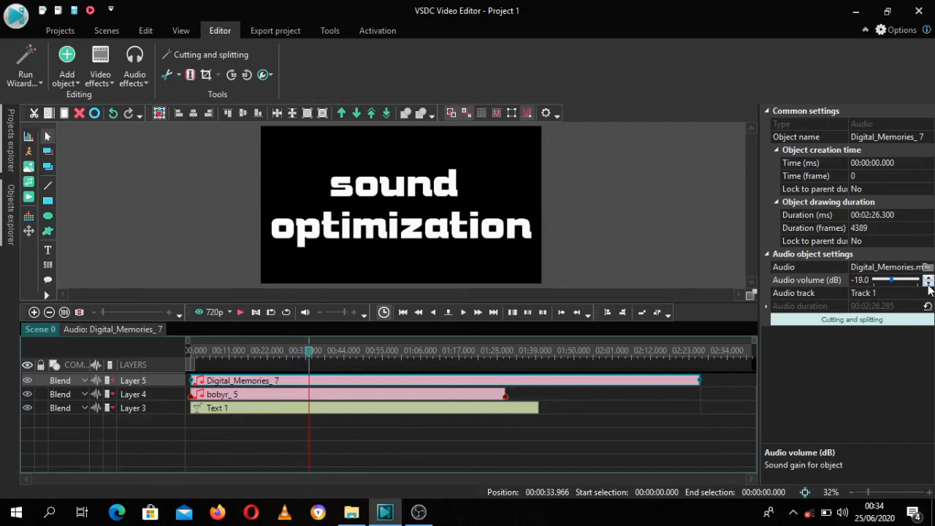
pyautogui.press('space')
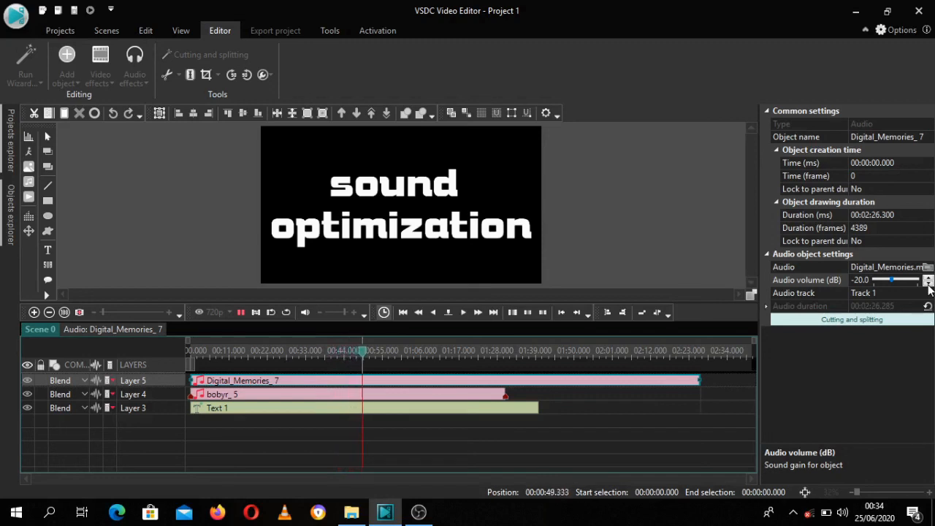
pyautogui.press('space')
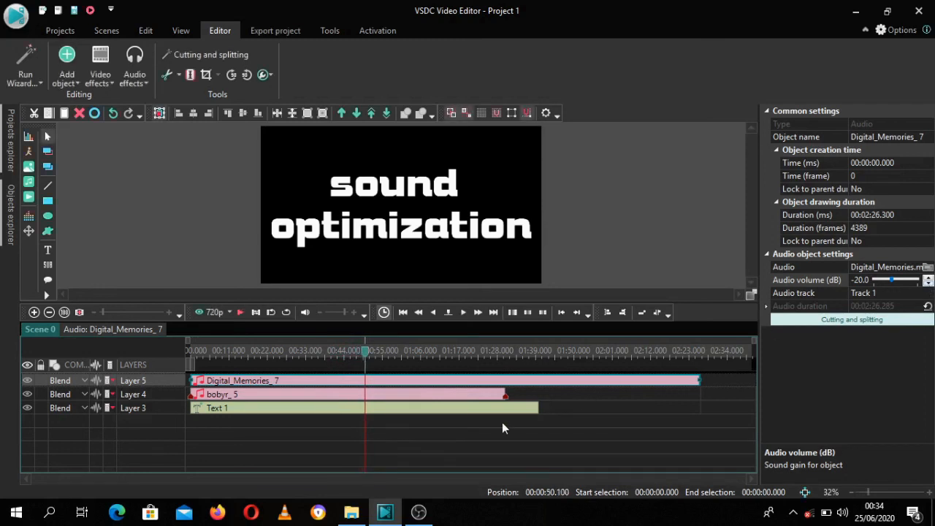